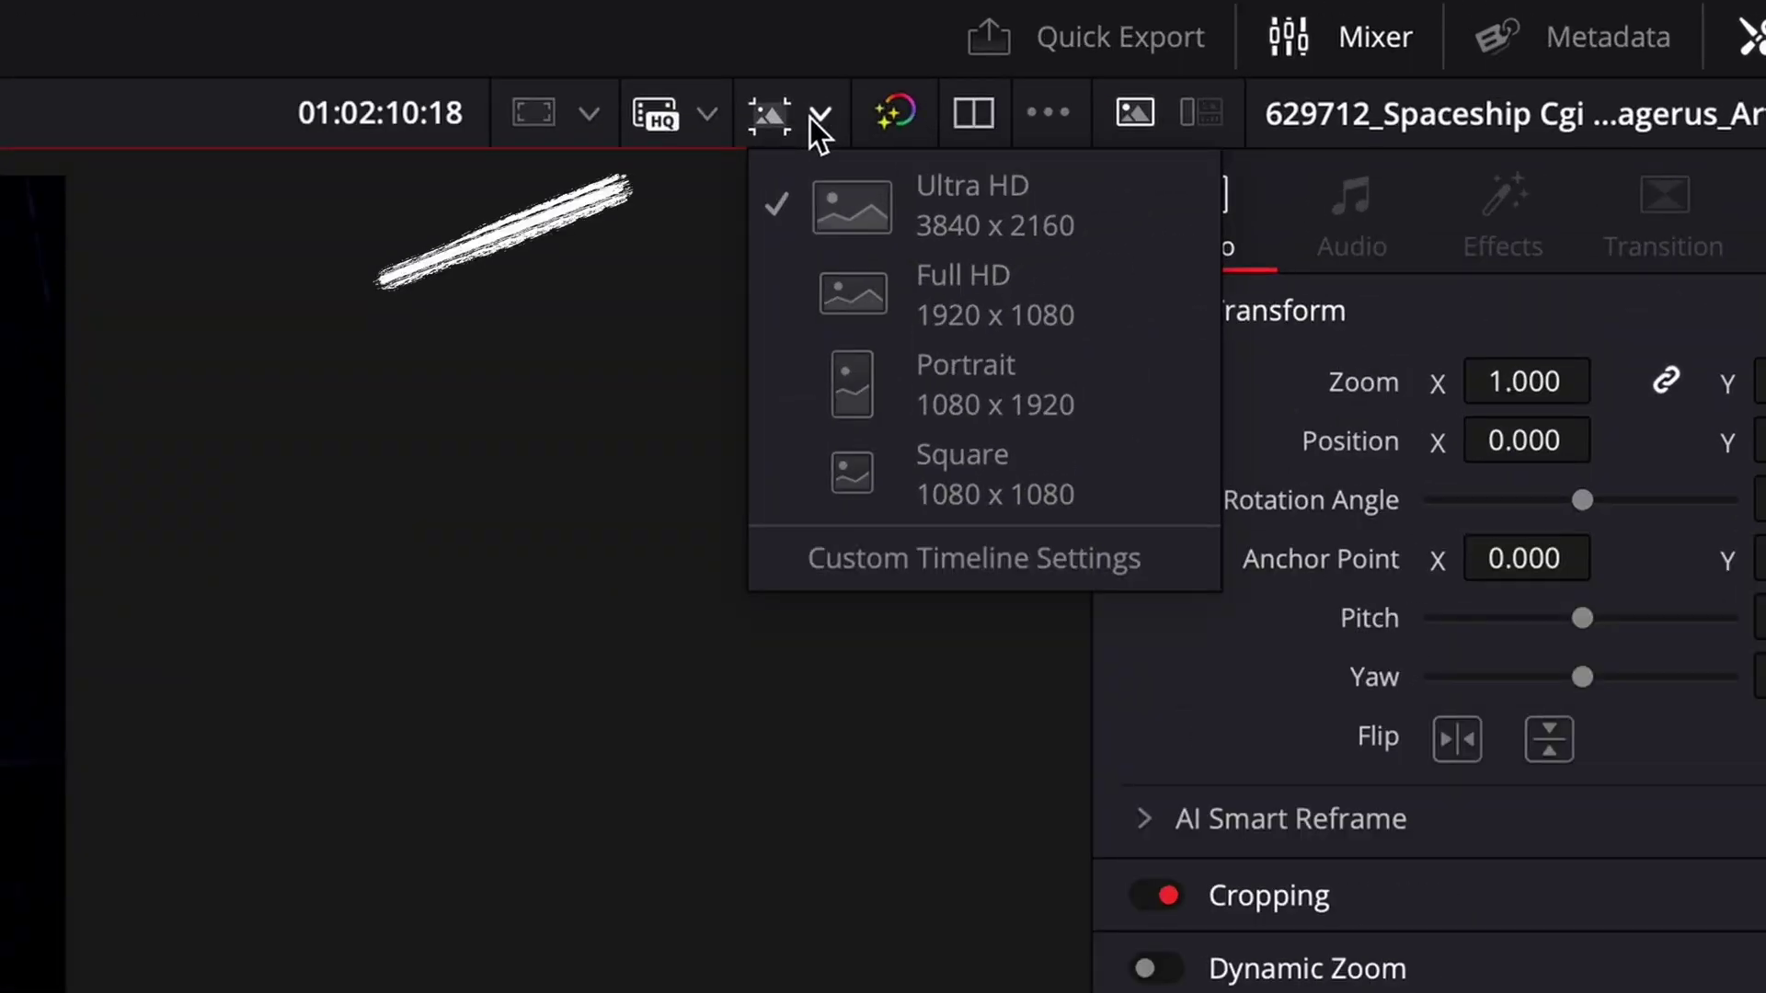
Step: Switch the timeline to Portrait 1080x1920 and toggle Shrink View
left_click(848, 380)
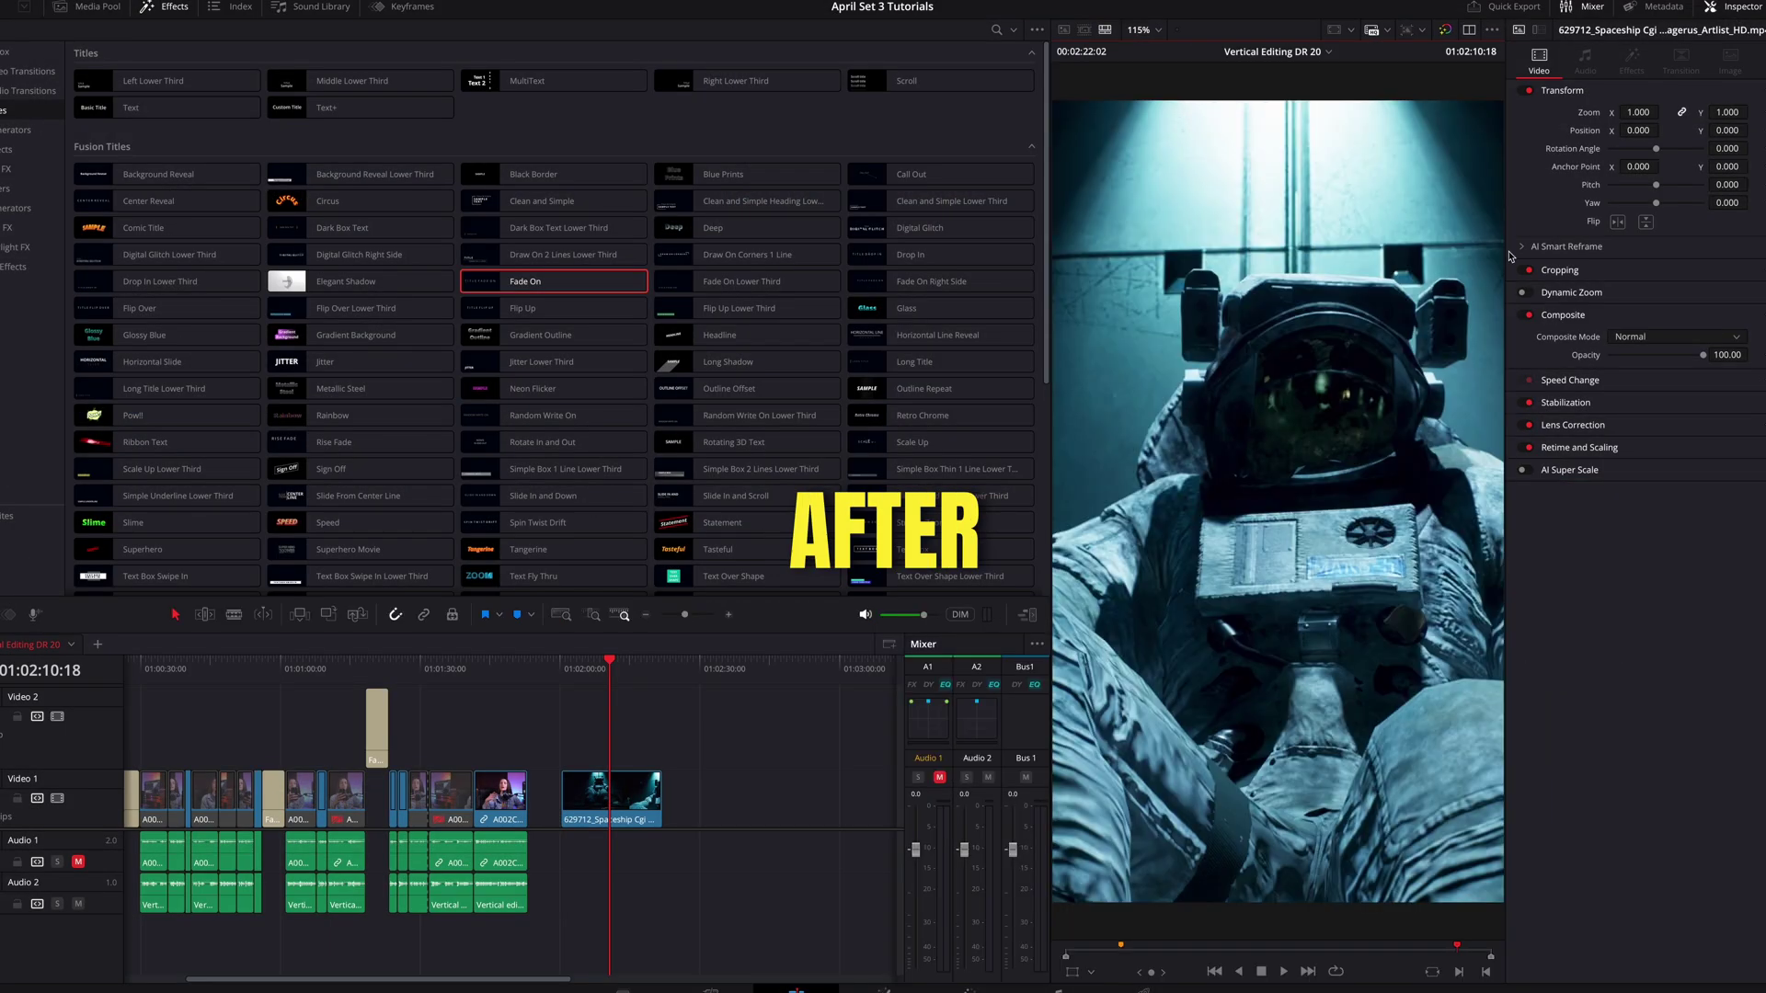
left_click(1030, 616)
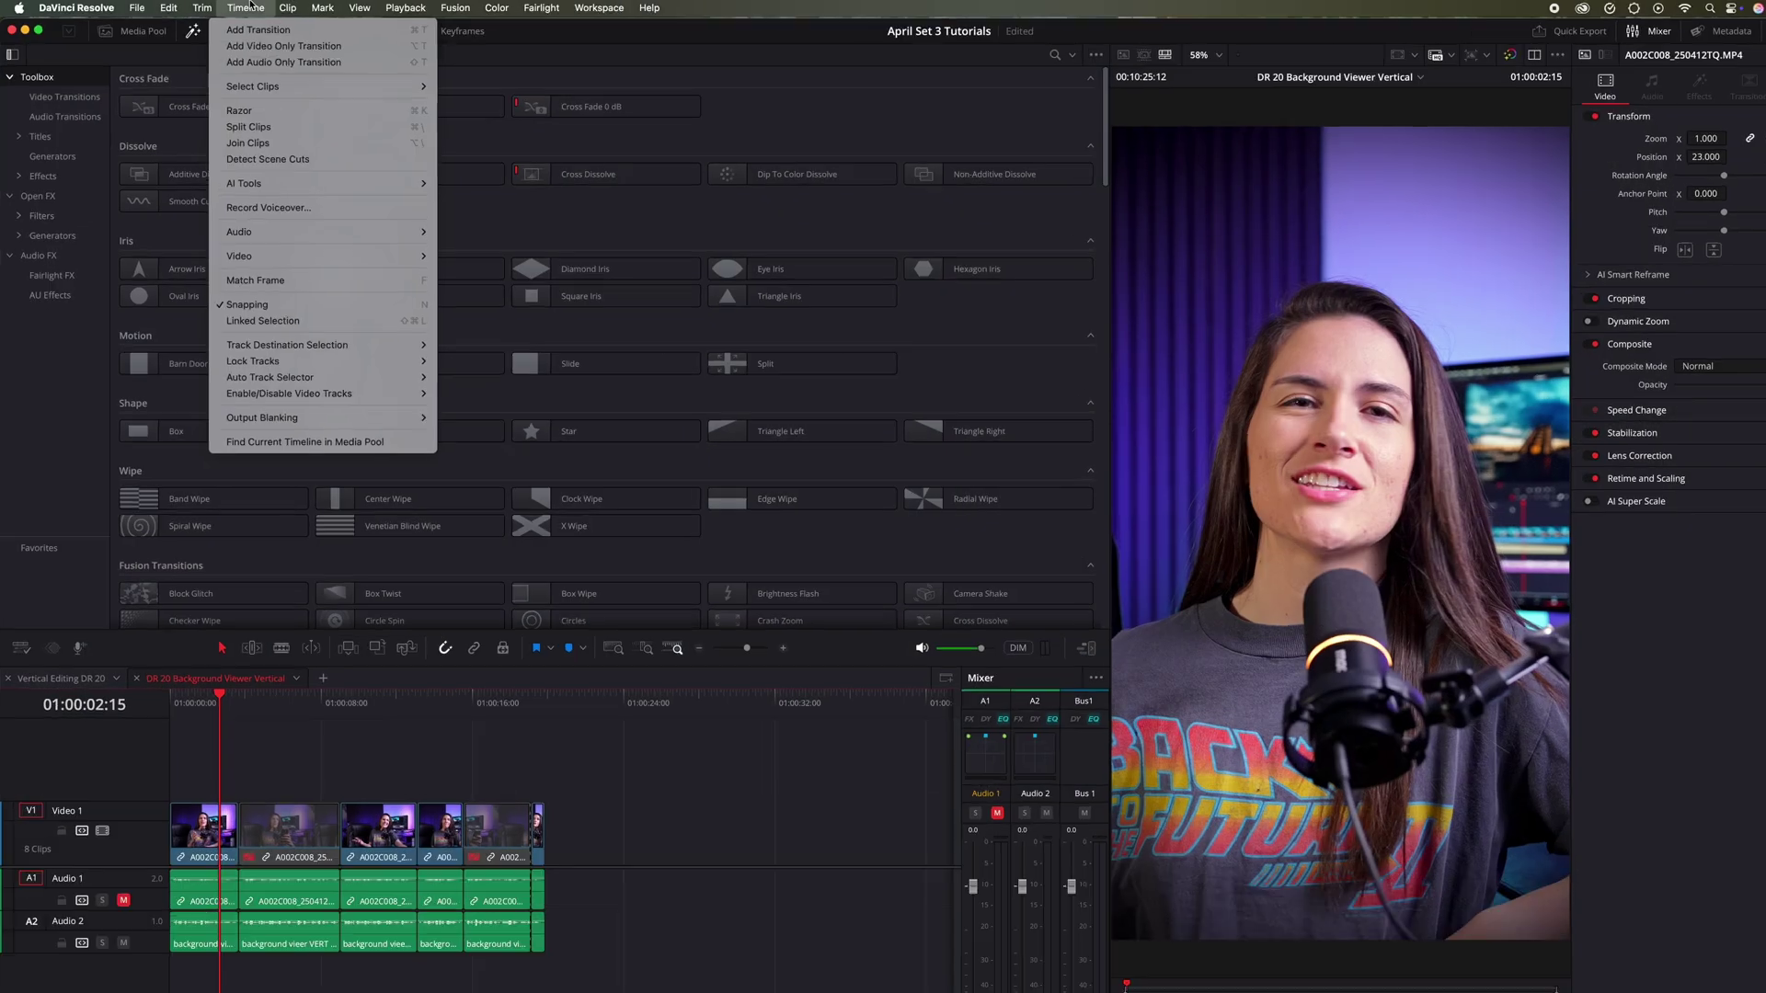
mouse_move(344, 258)
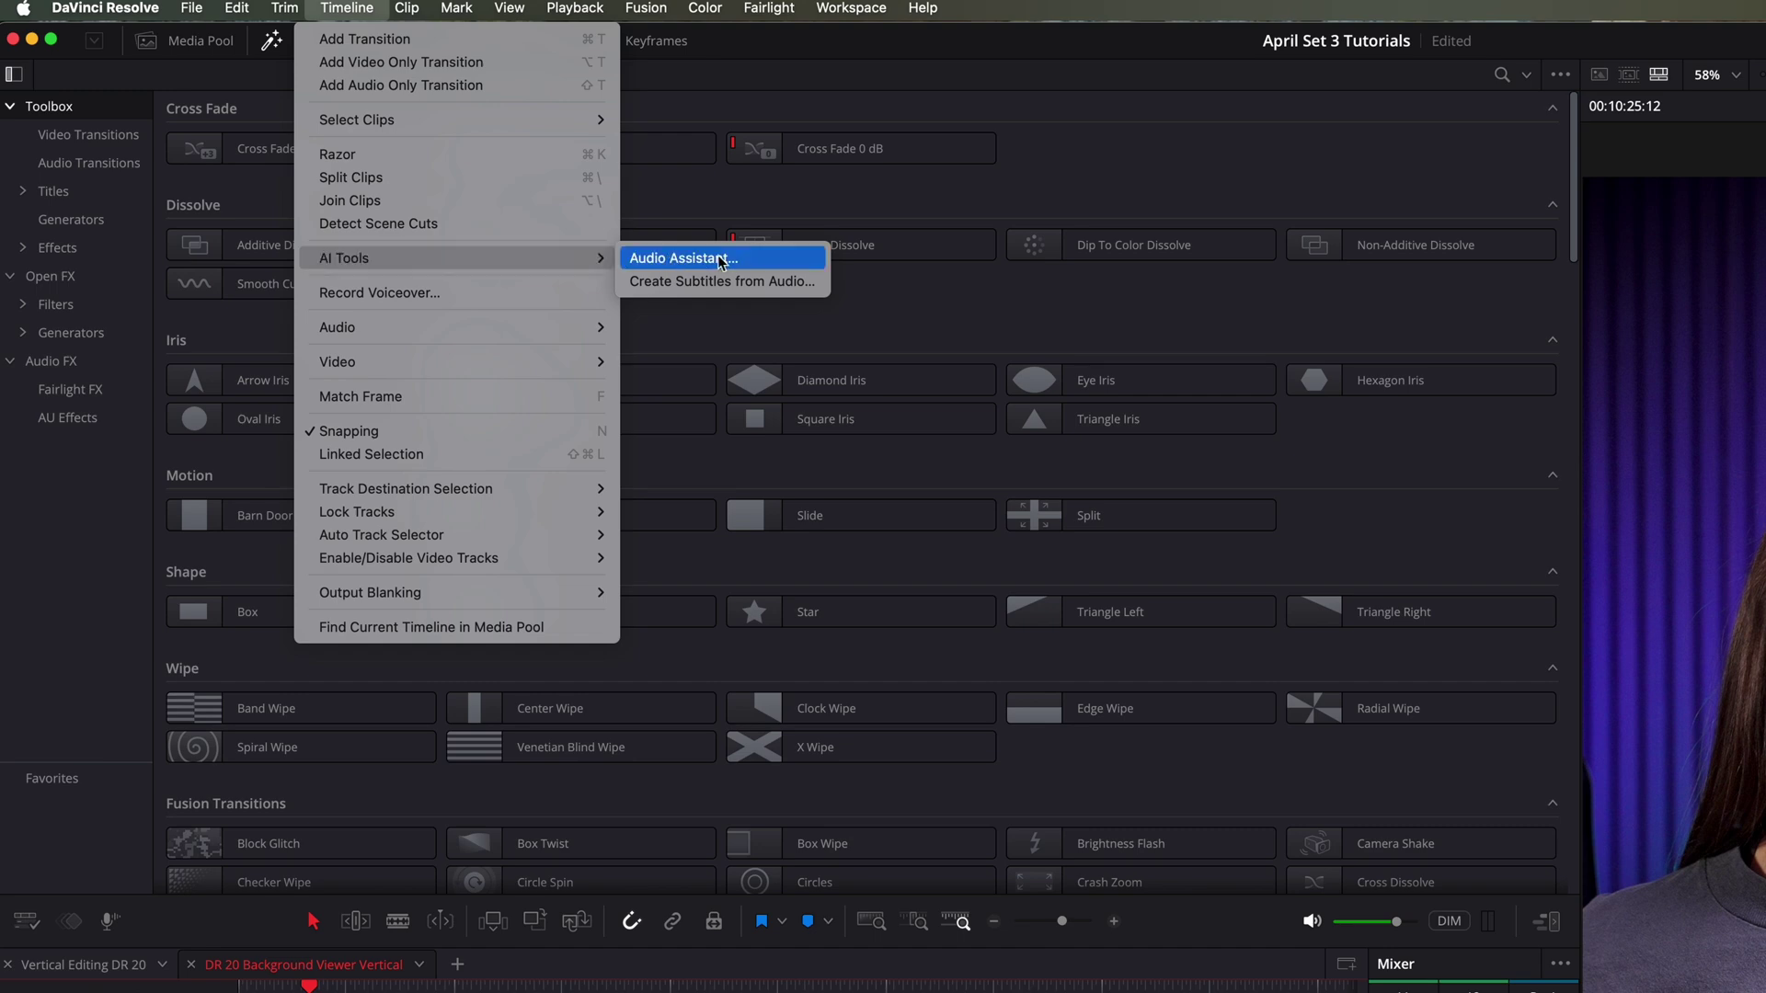
Step: Run Create Subtitles from Audio to generate 103 caption clips on a subtitle track
left_click(718, 283)
left_click(1149, 666)
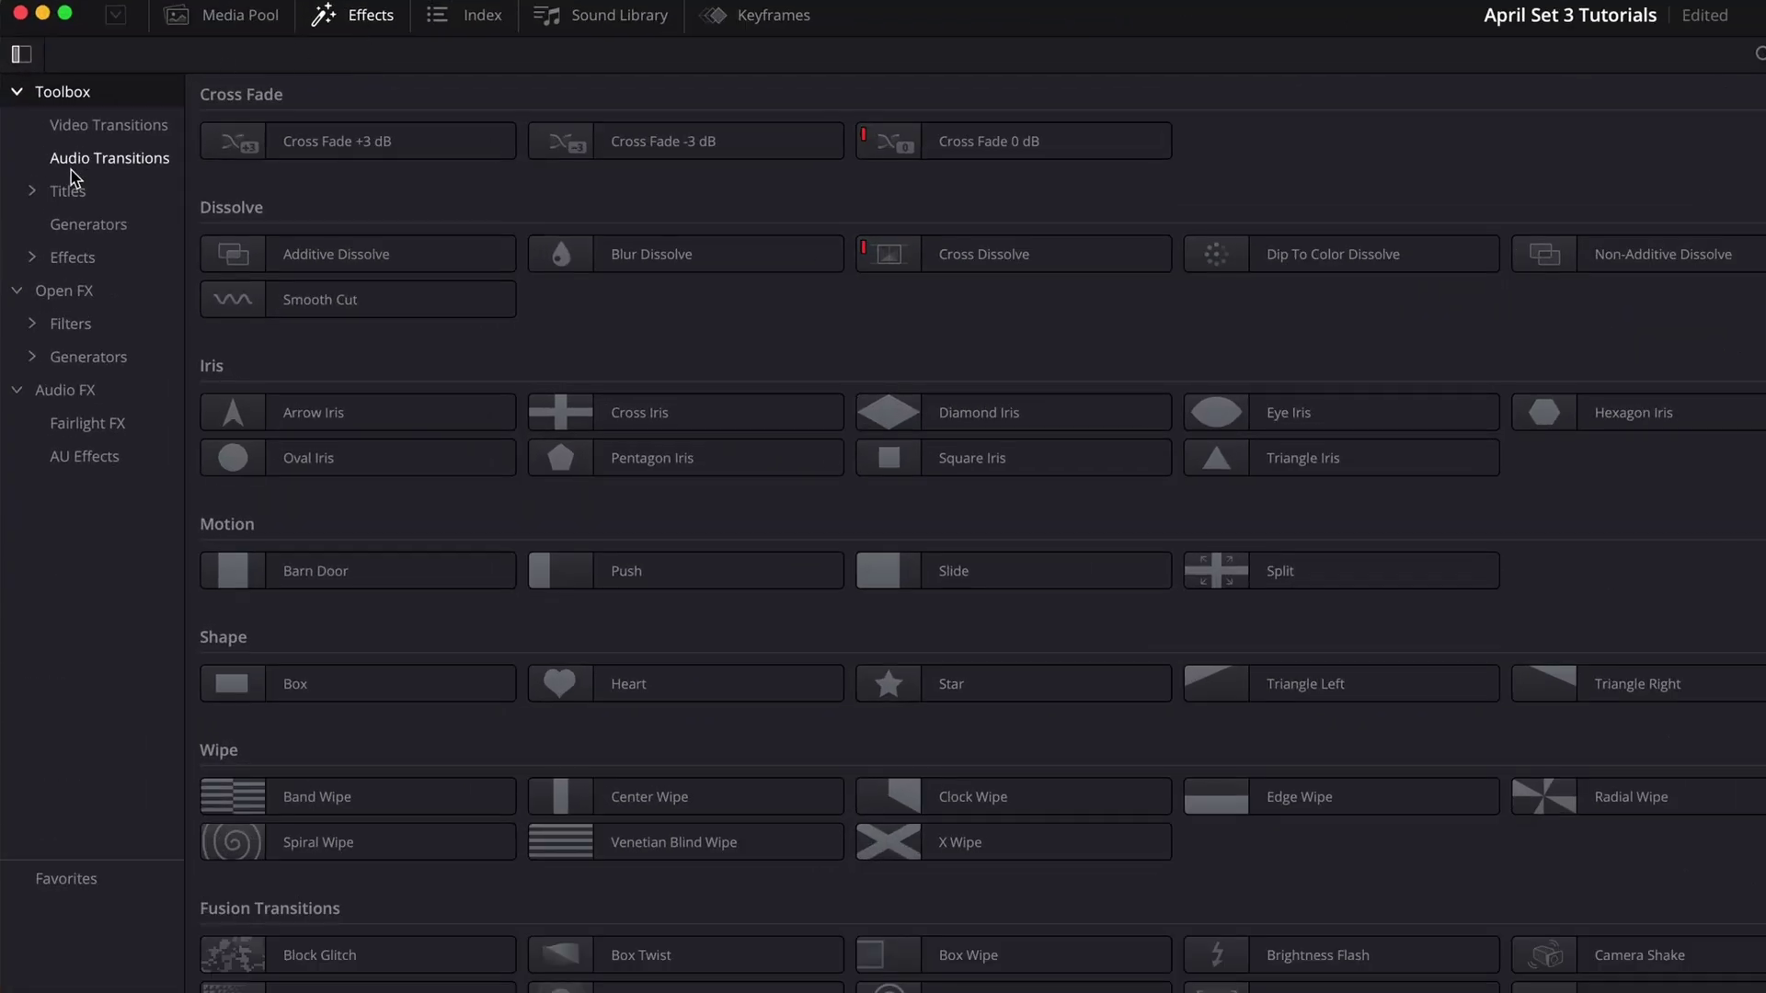
Step: Drag the Word Highlight preset onto the subtitle track and change its colour in the Inspector
left_click(68, 190)
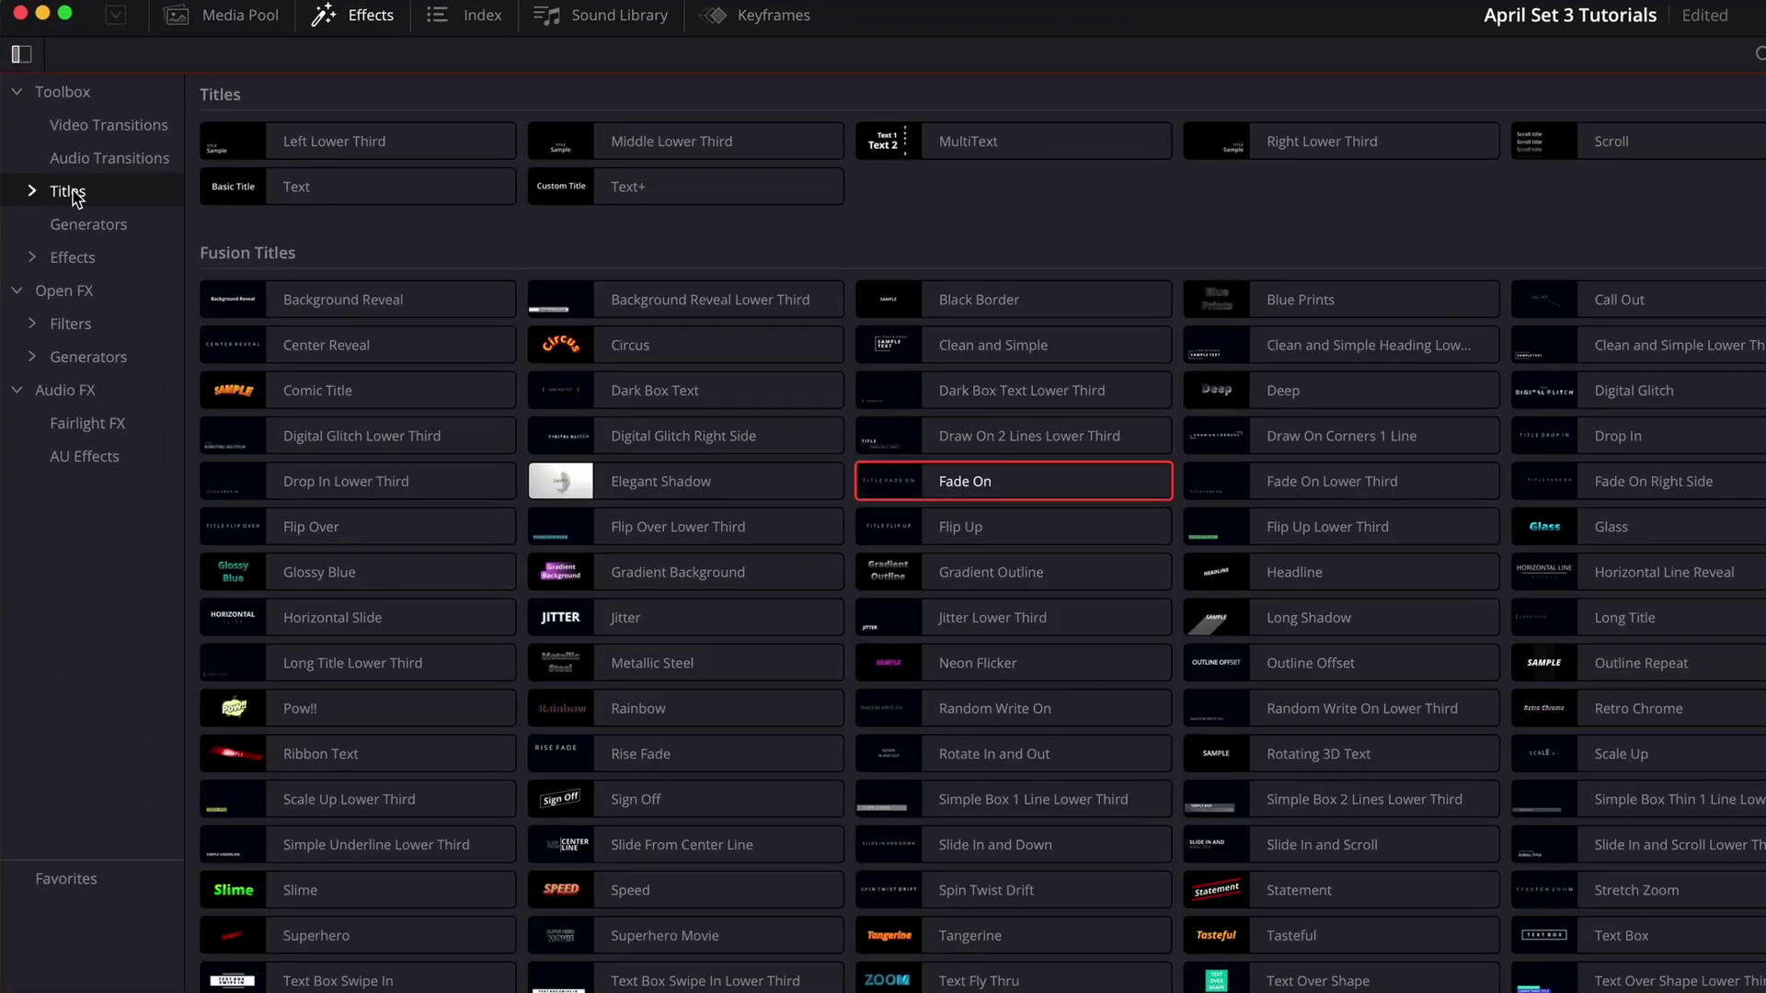
left_click(93, 225)
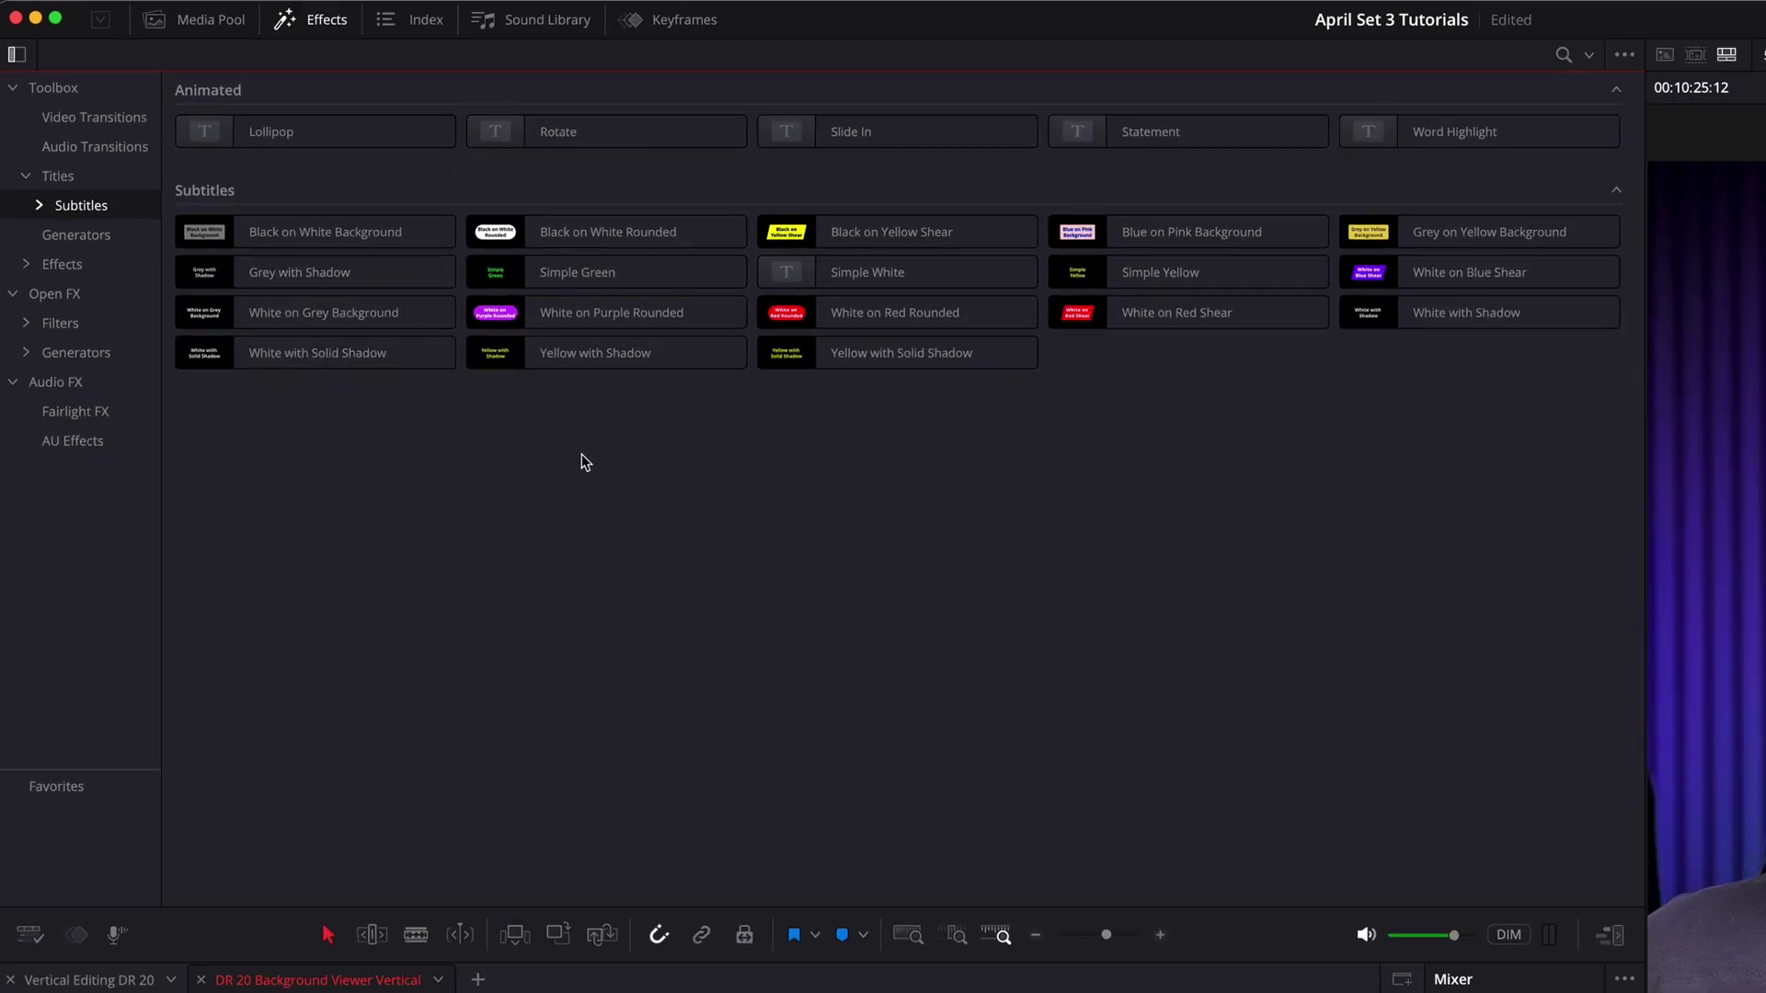
left_click_drag(1455, 132, 176, 538)
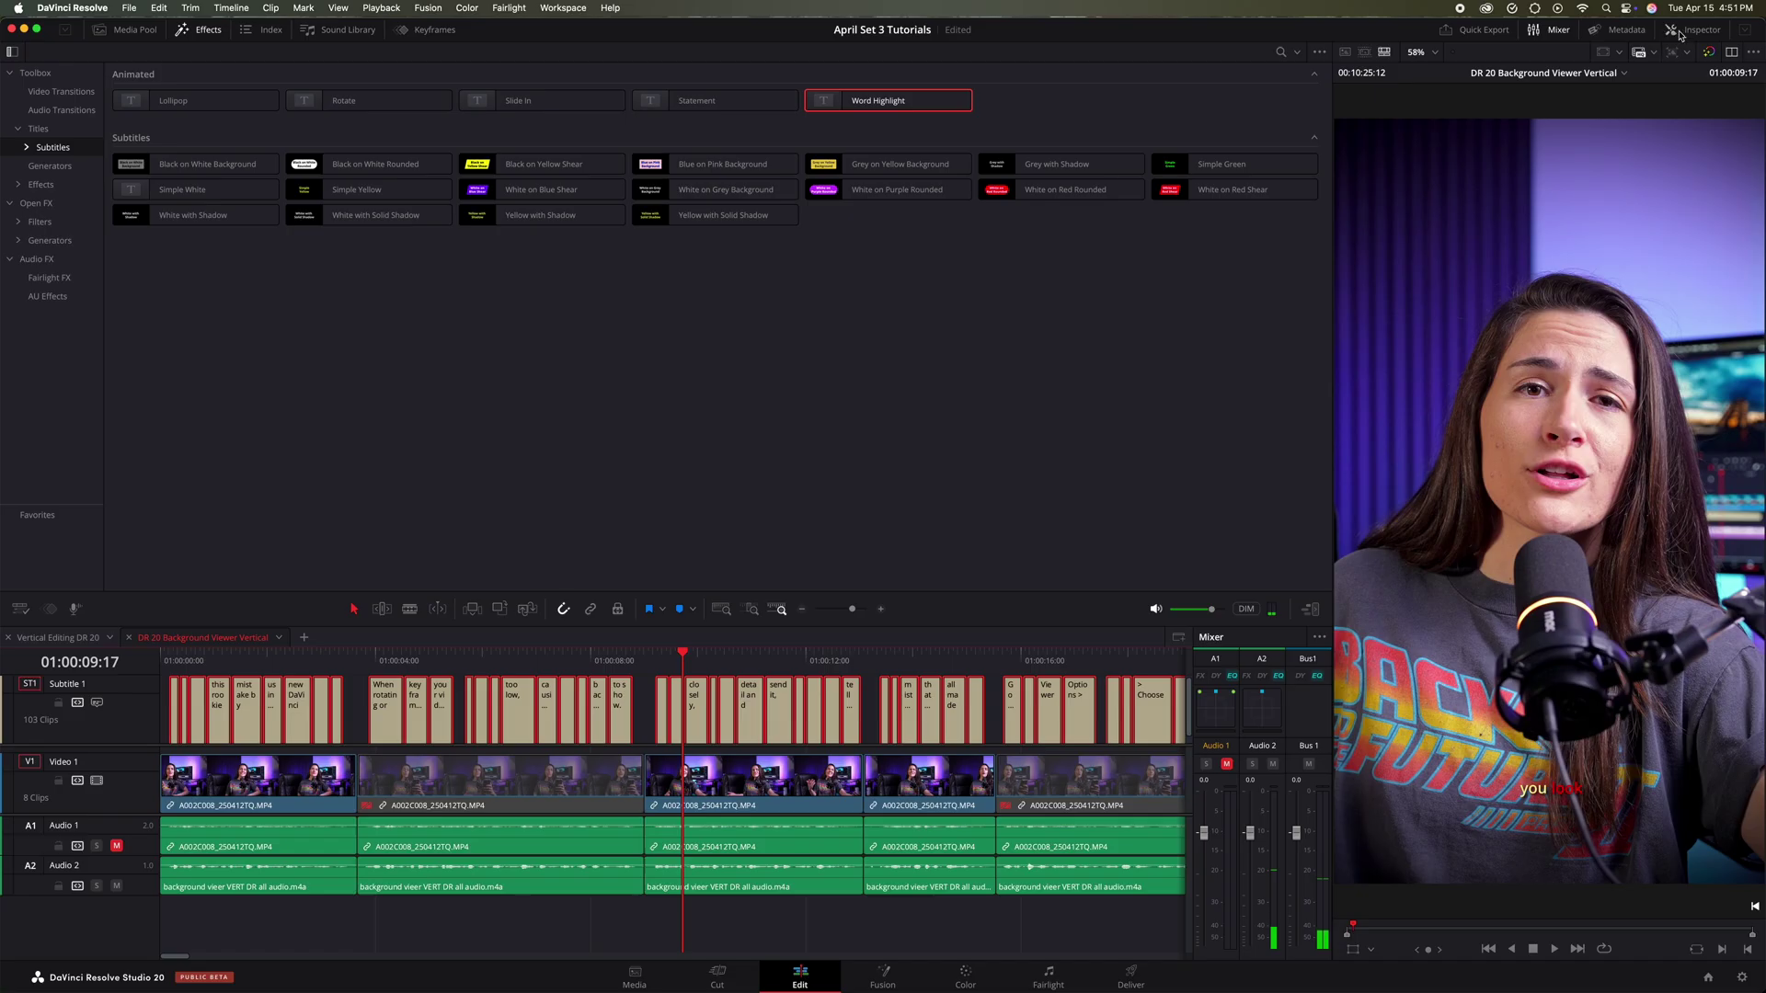
left_click(1675, 31)
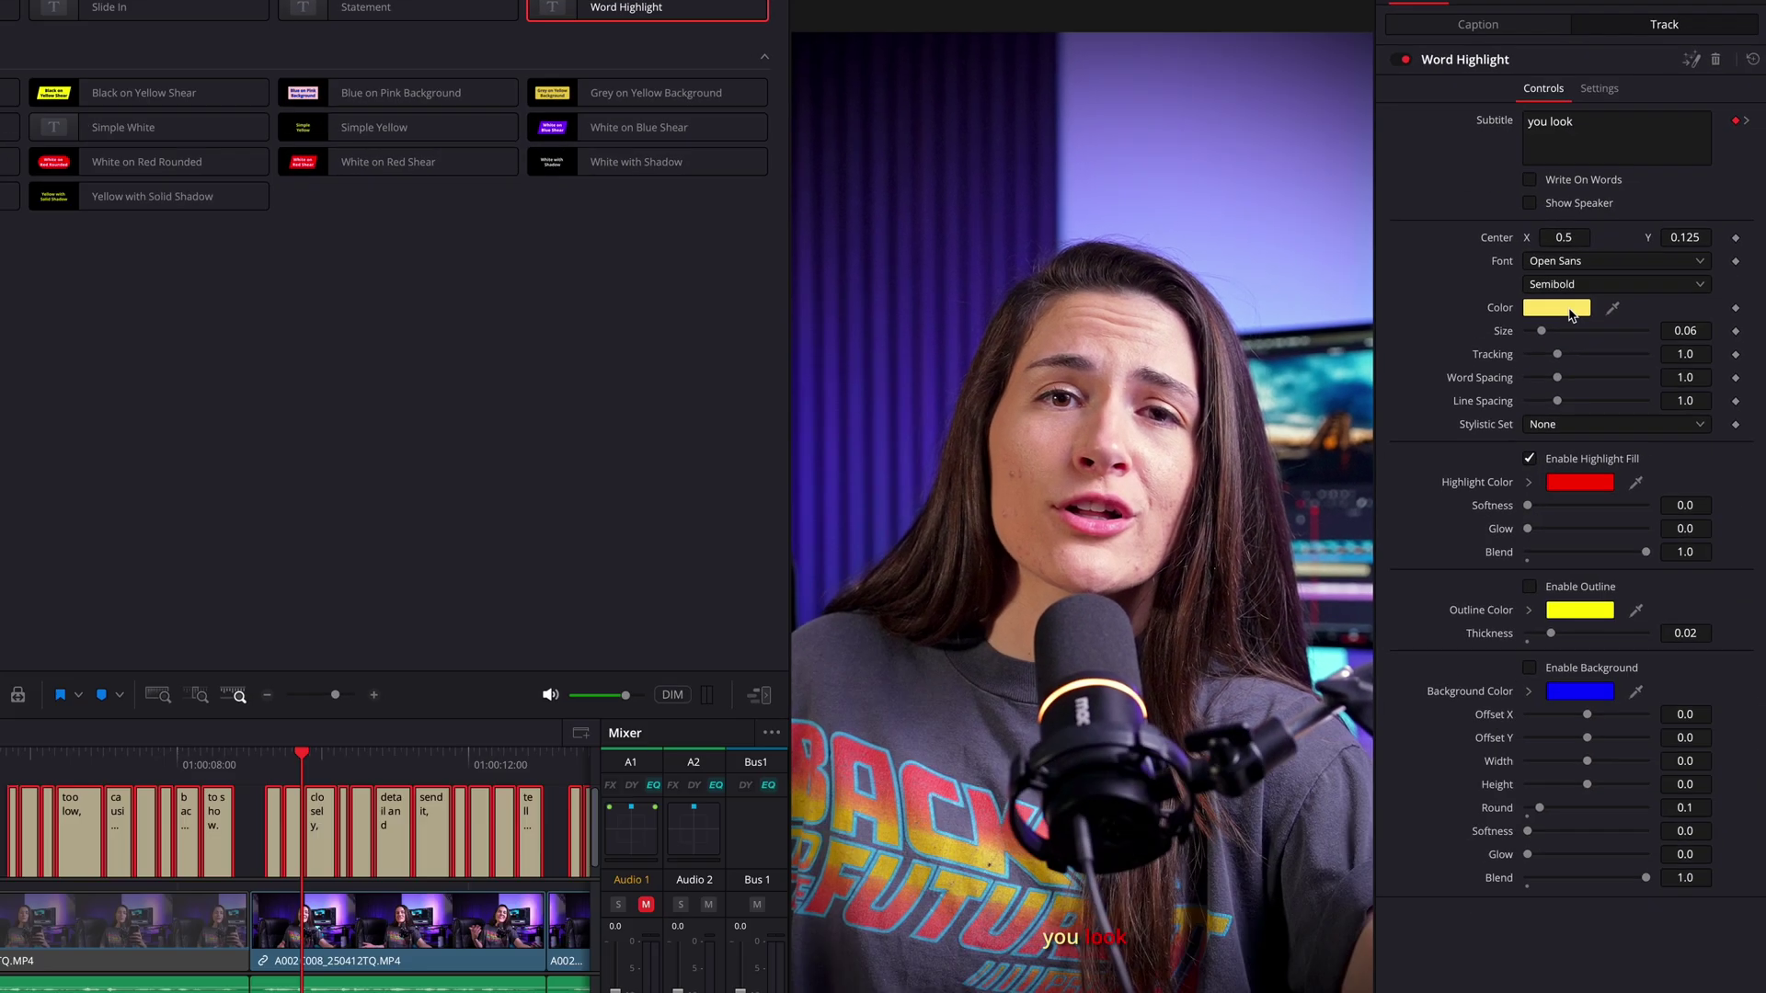
left_click(1577, 273)
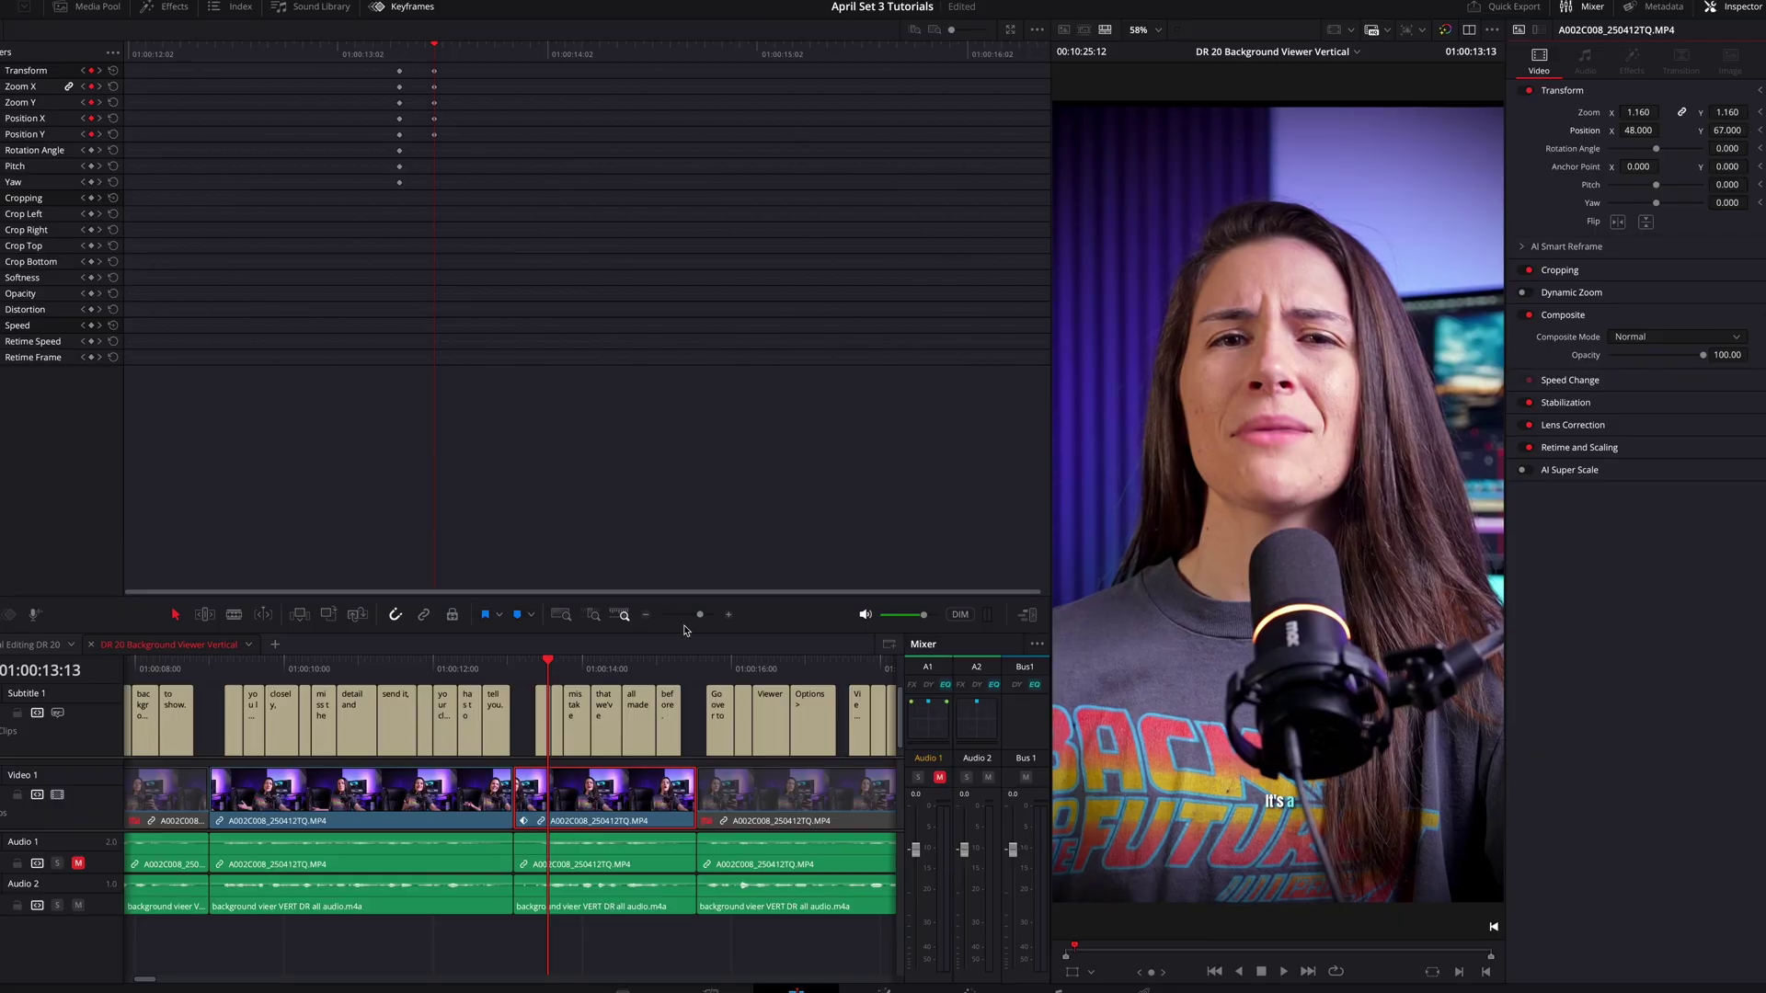
Step: Play back the subtitles, then set the viewer background to Alert Red in View Options
key("space")
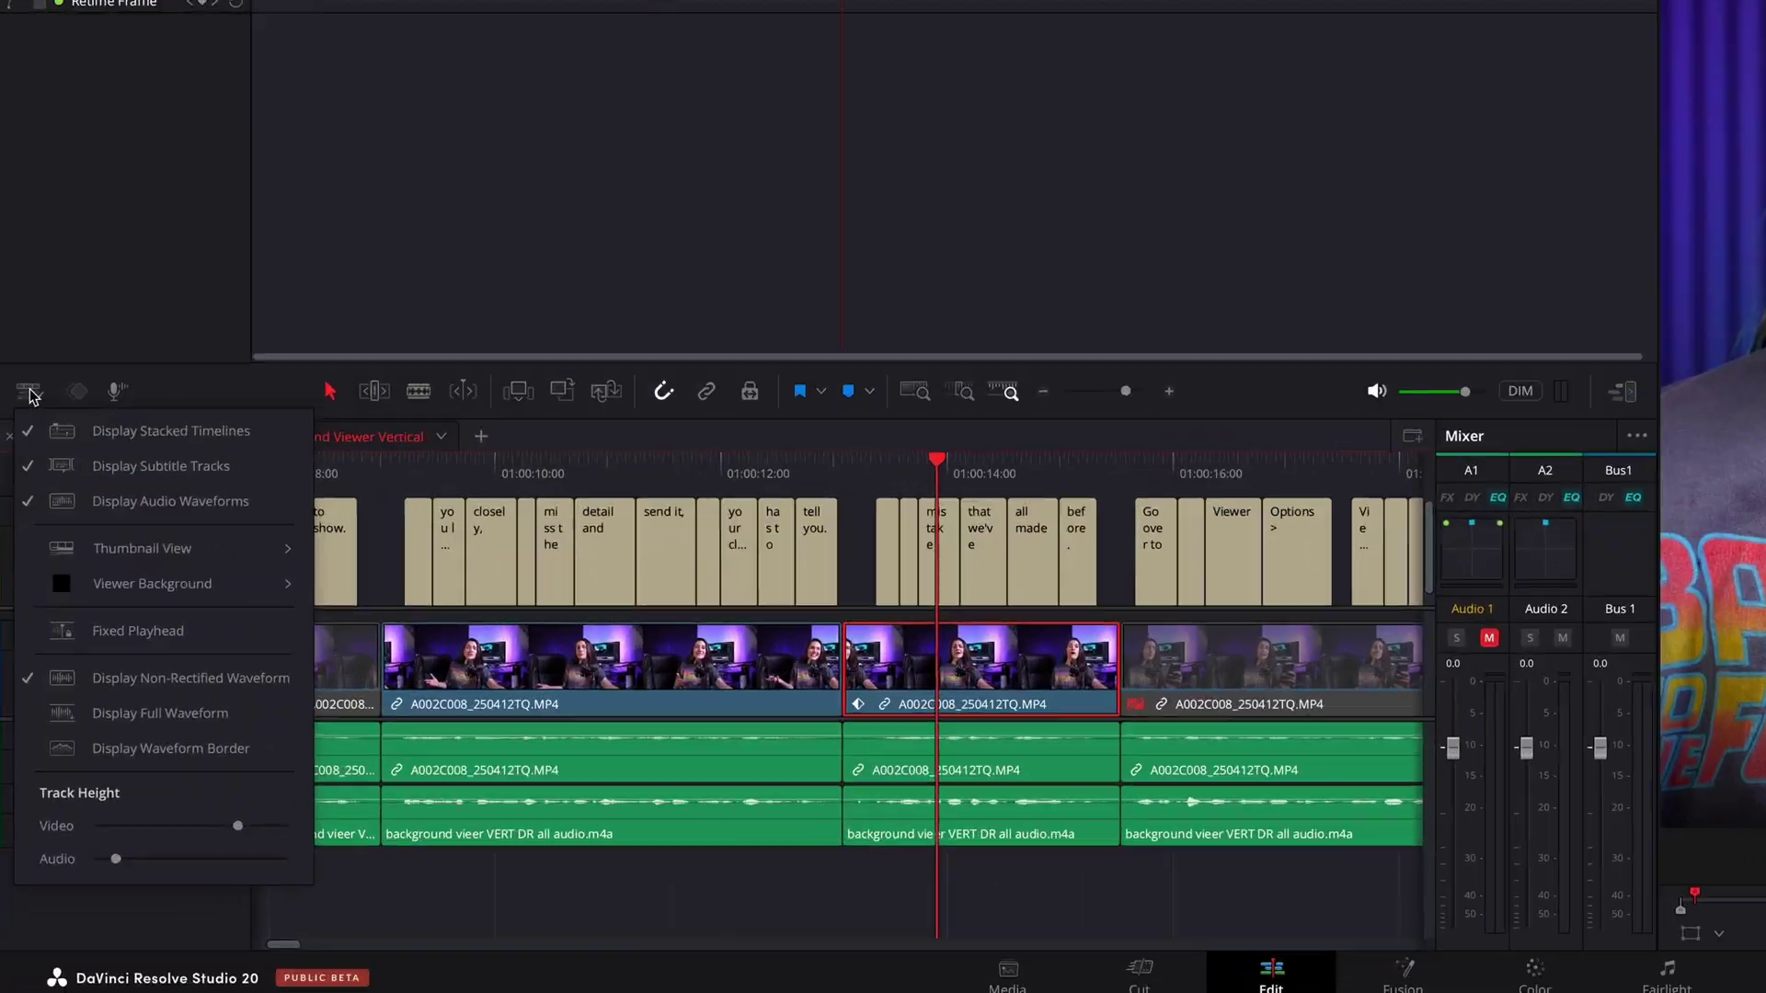
left_click(37, 309)
left_click(173, 521)
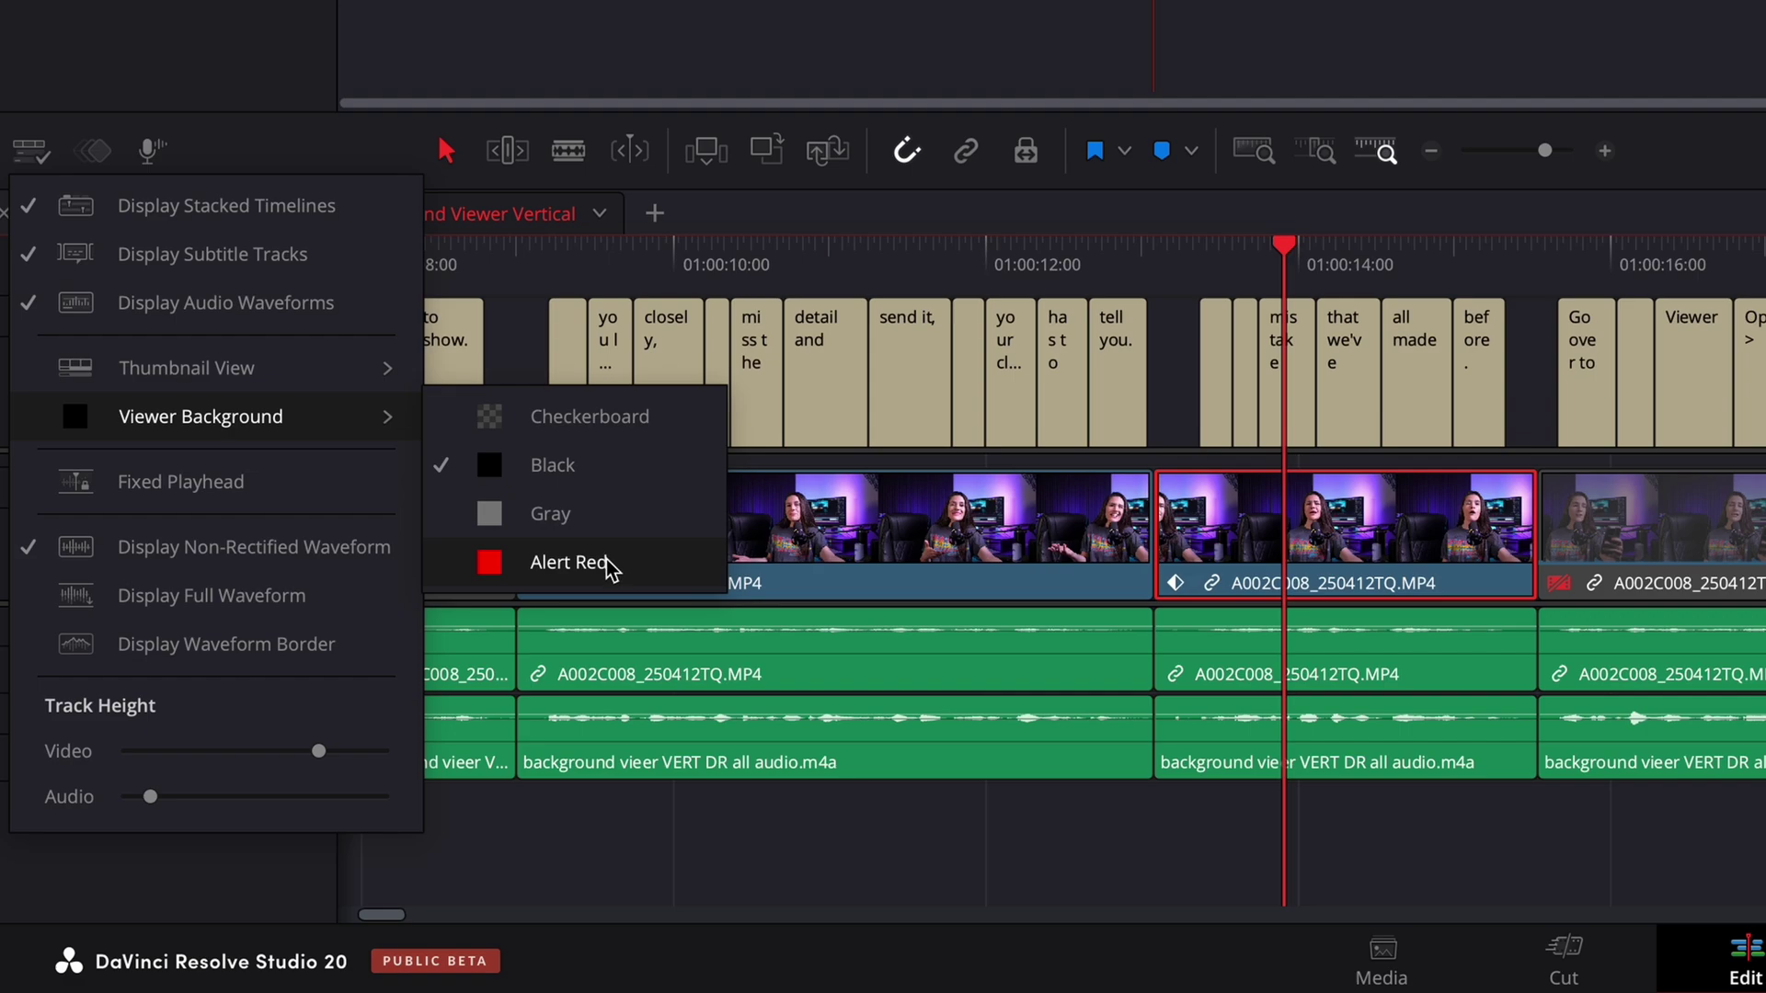
left_click(569, 562)
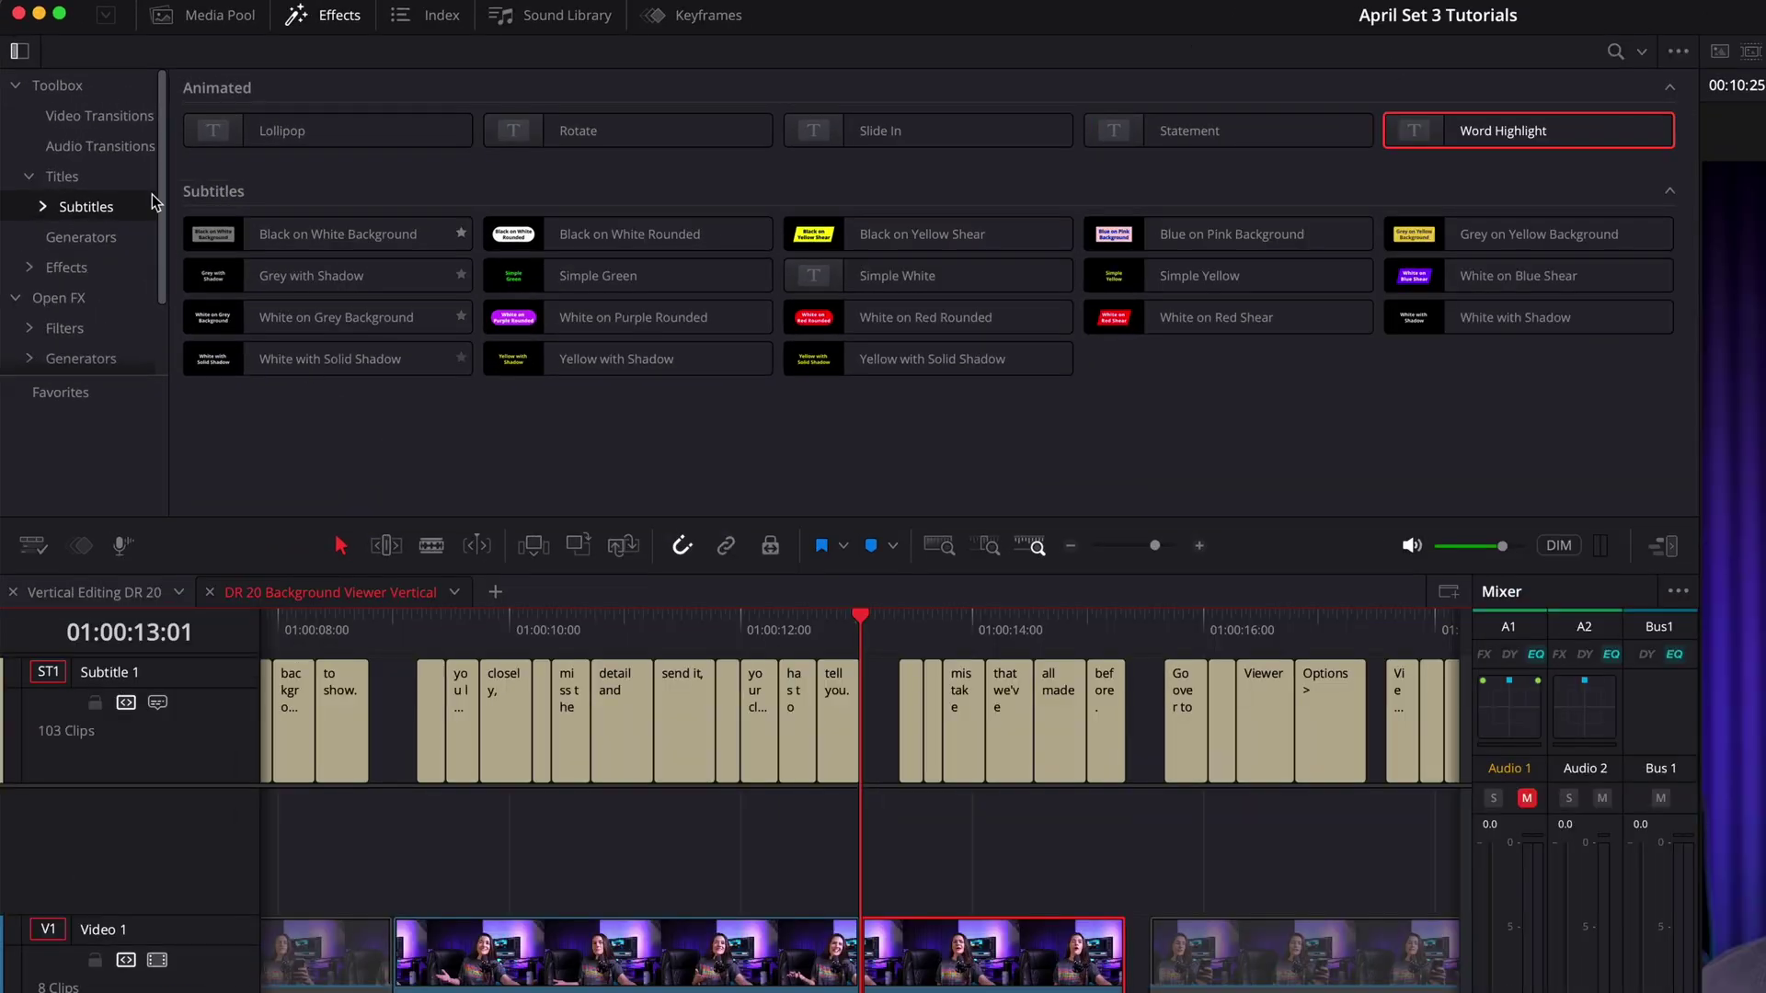
Step: Place a Smooth Cut transition on the cut near 01:00:13 and shorten it
left_click(100, 116)
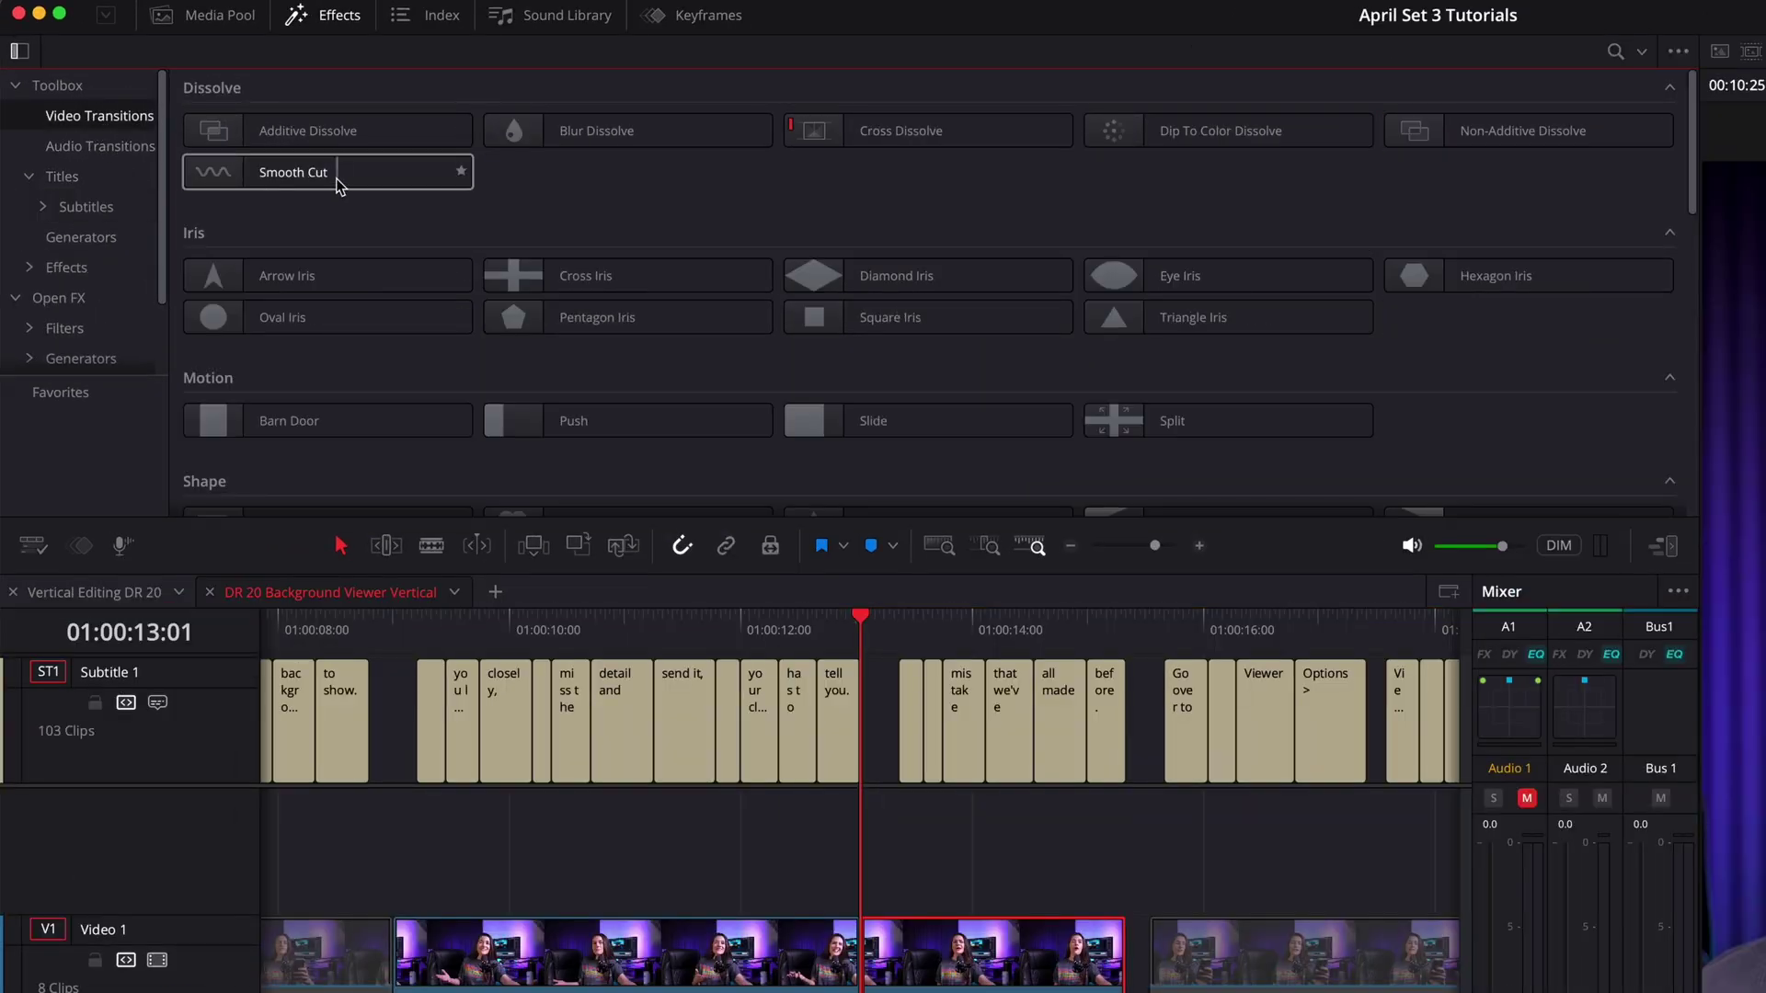
left_click_drag(422, 209, 873, 943)
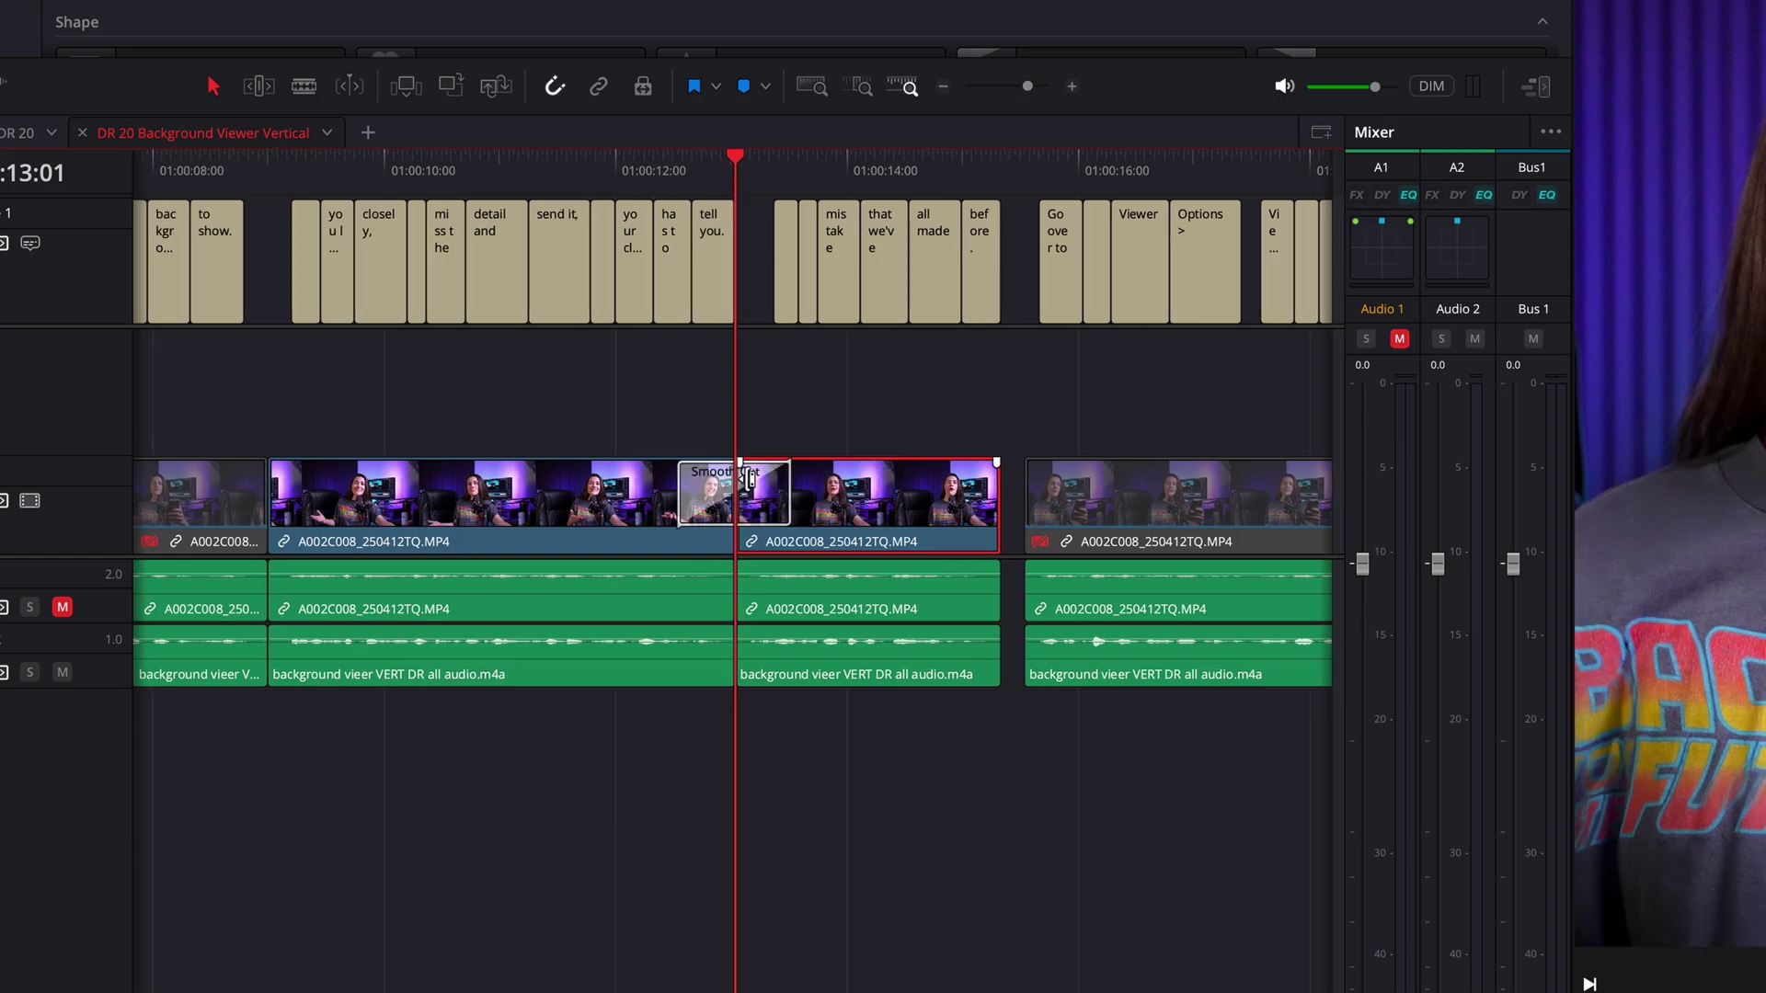
left_click_drag(794, 491, 754, 499)
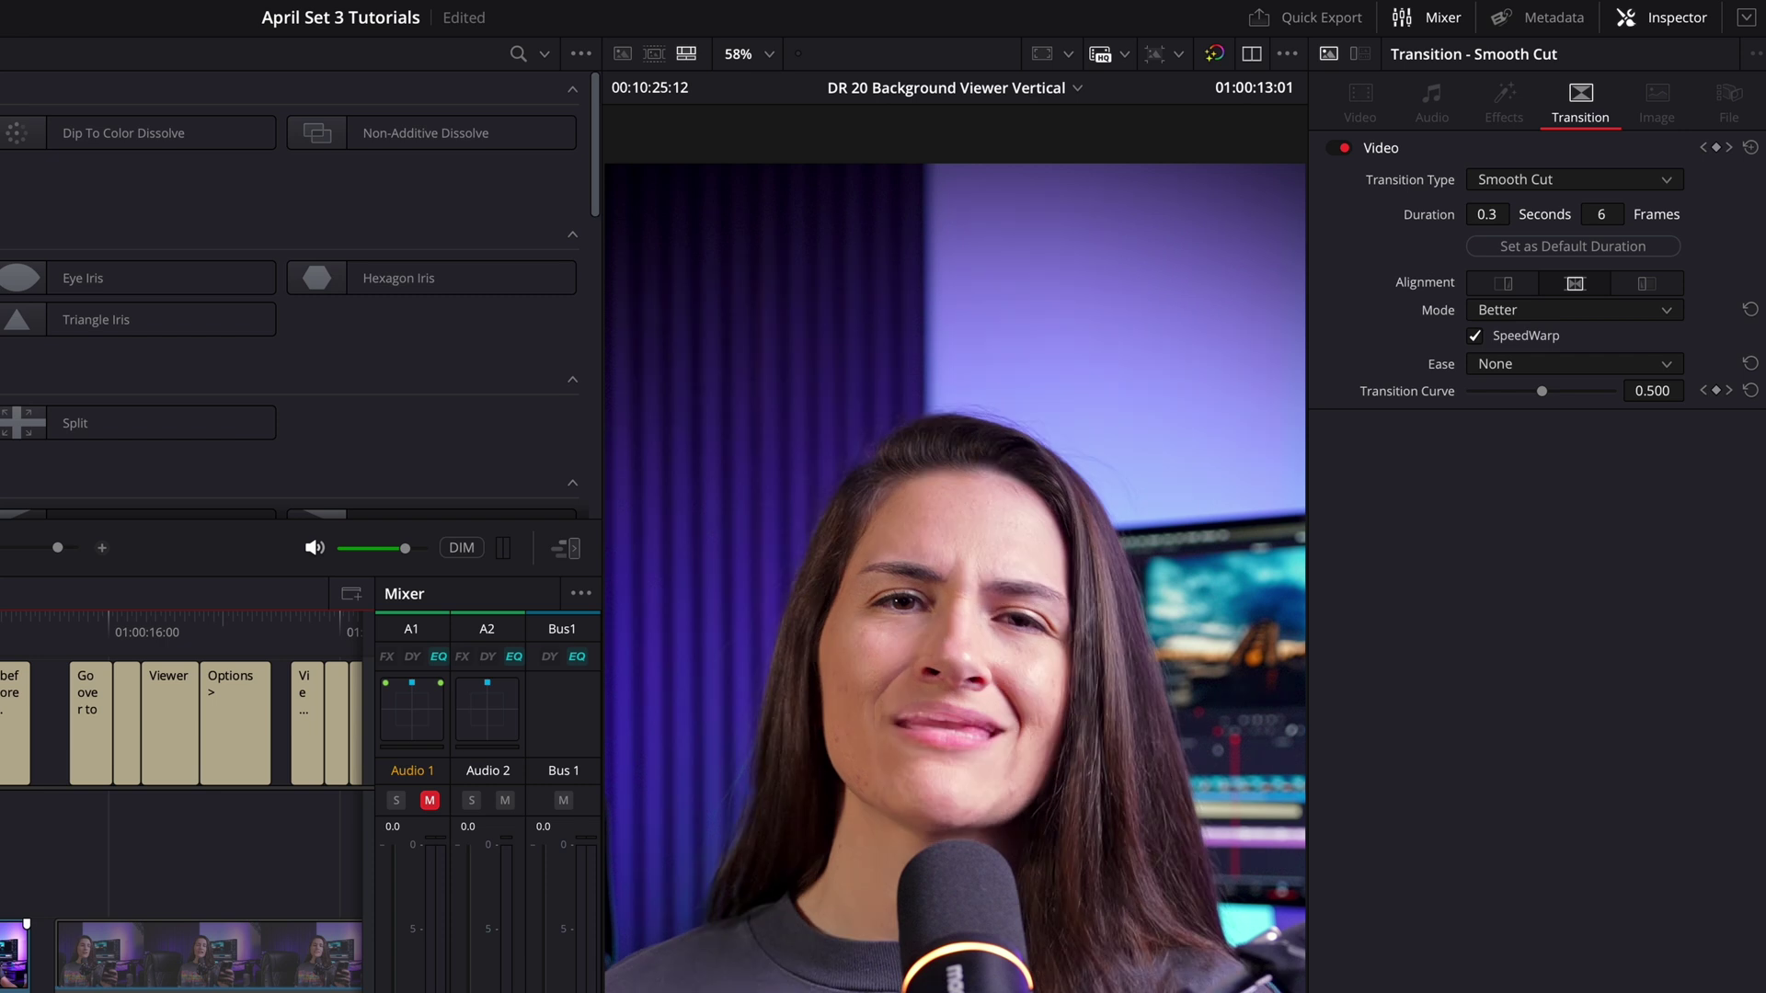
Step: Set the Smooth Cut transition's Ease to In & Out
left_click(1545, 363)
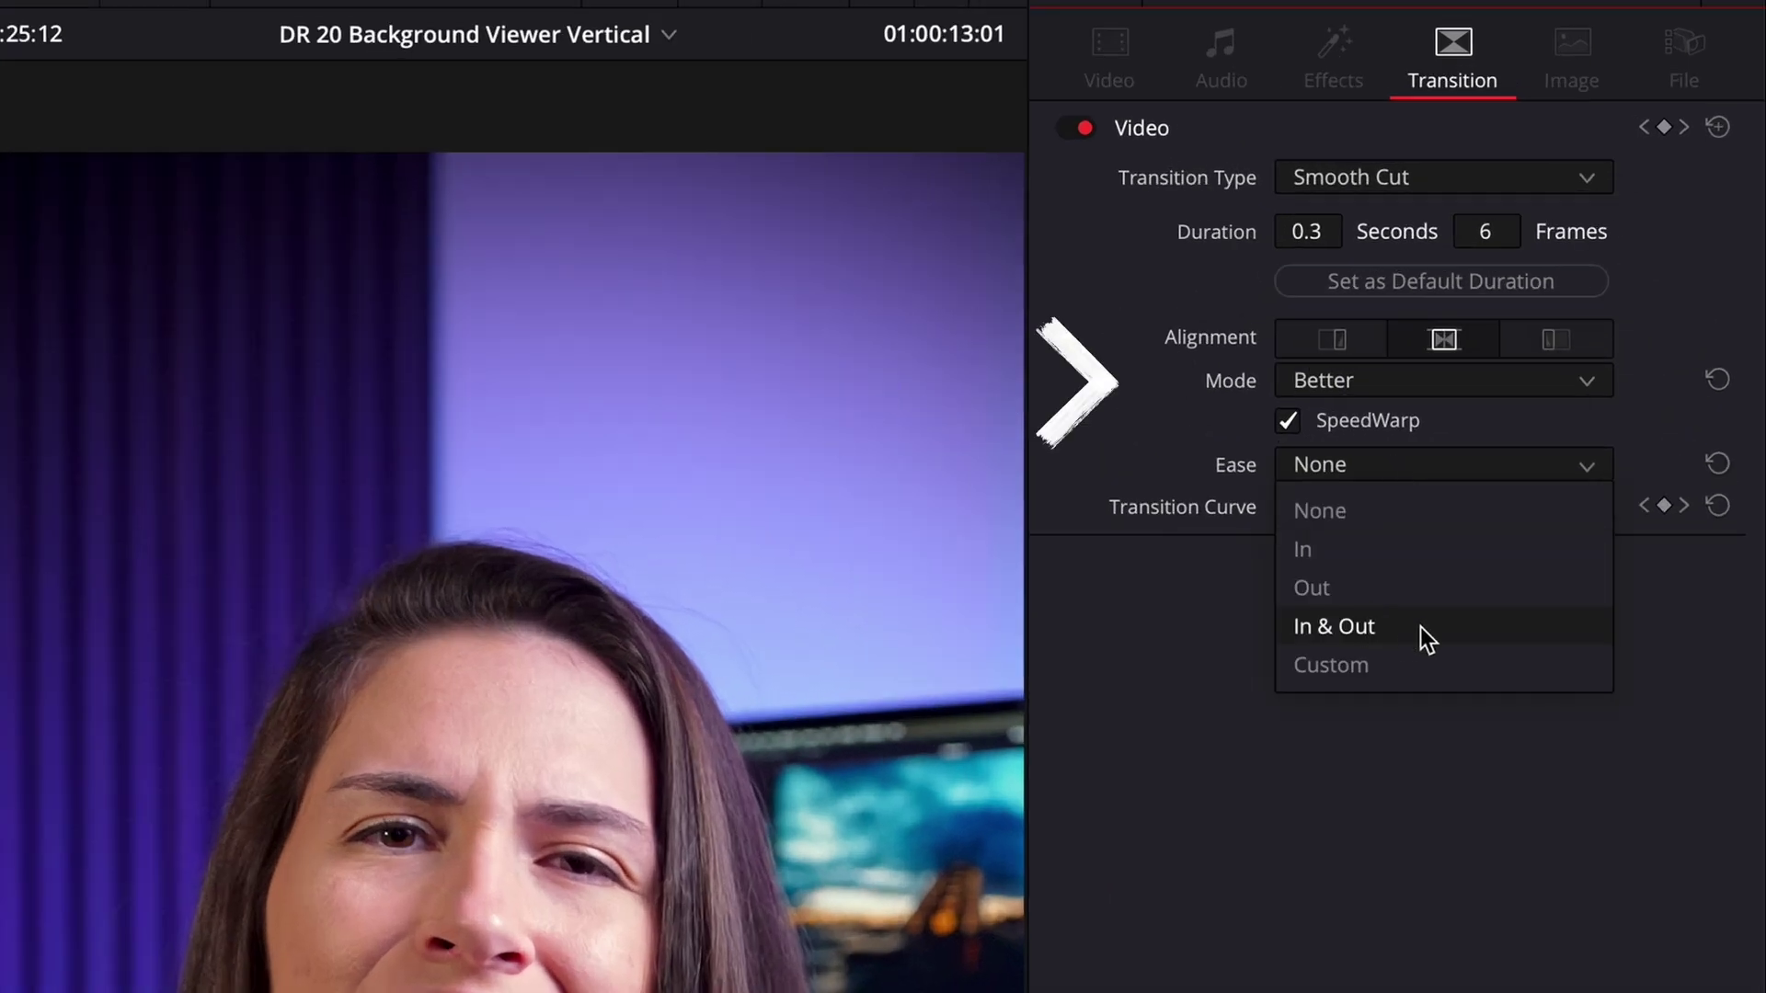
left_click(1420, 626)
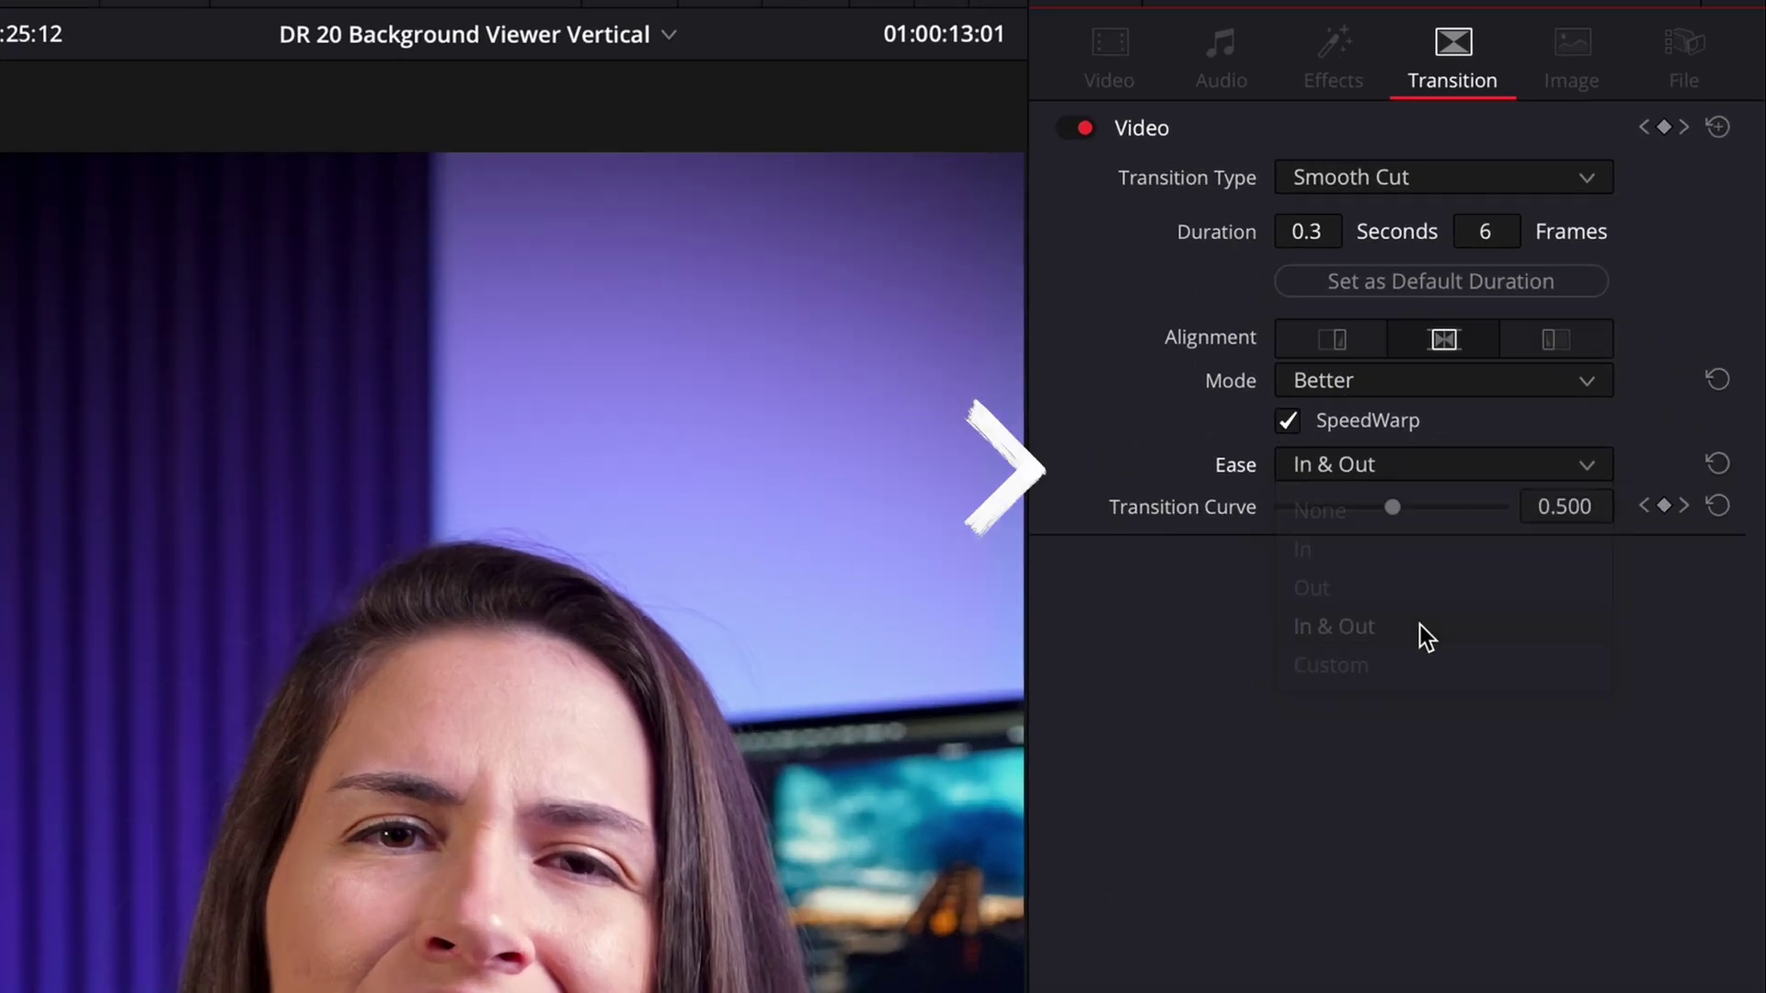